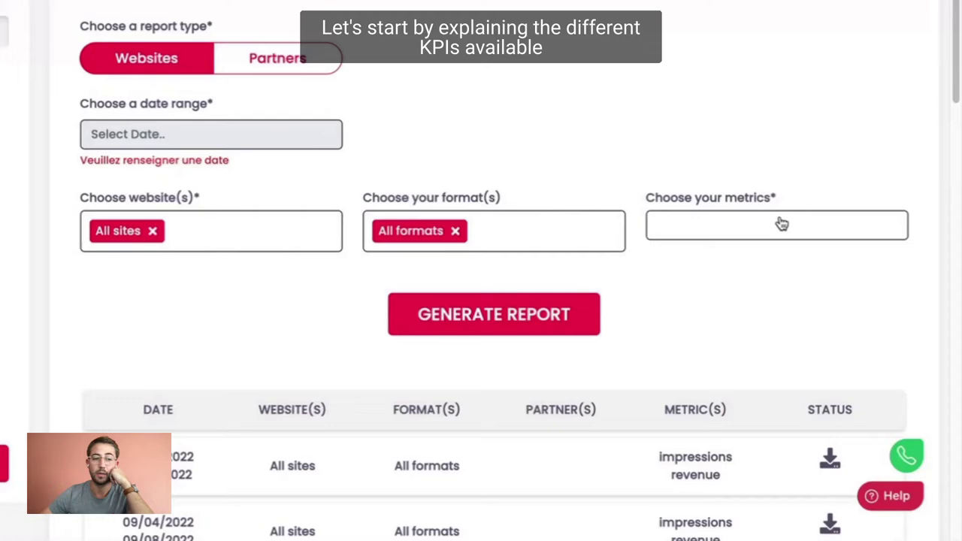
# - Open the 'Choose your metrics' dropdown to see the available report metrics
pyautogui.click(781, 223)
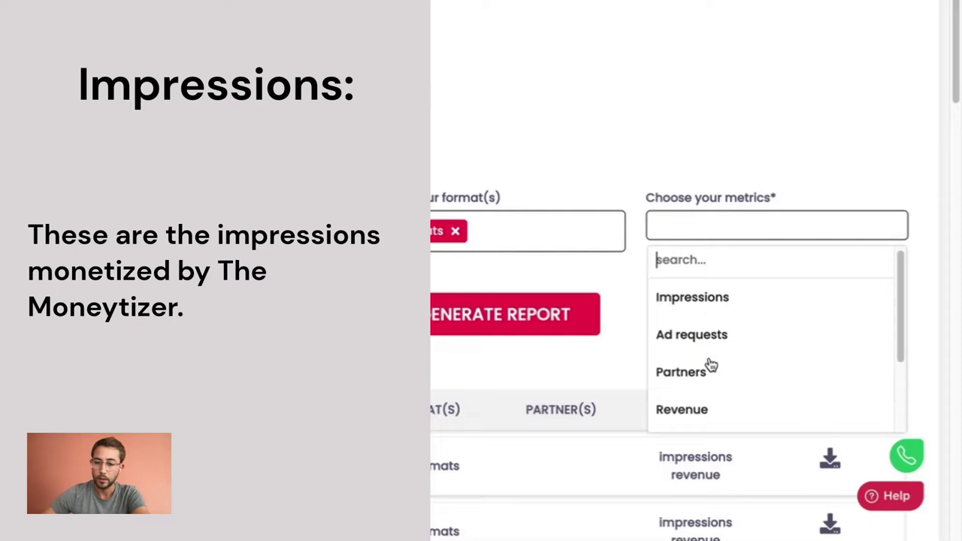
# - Scroll through the metrics list, reading the Ad requests and Impressions explanations
pyautogui.scroll(-3, 711, 365)
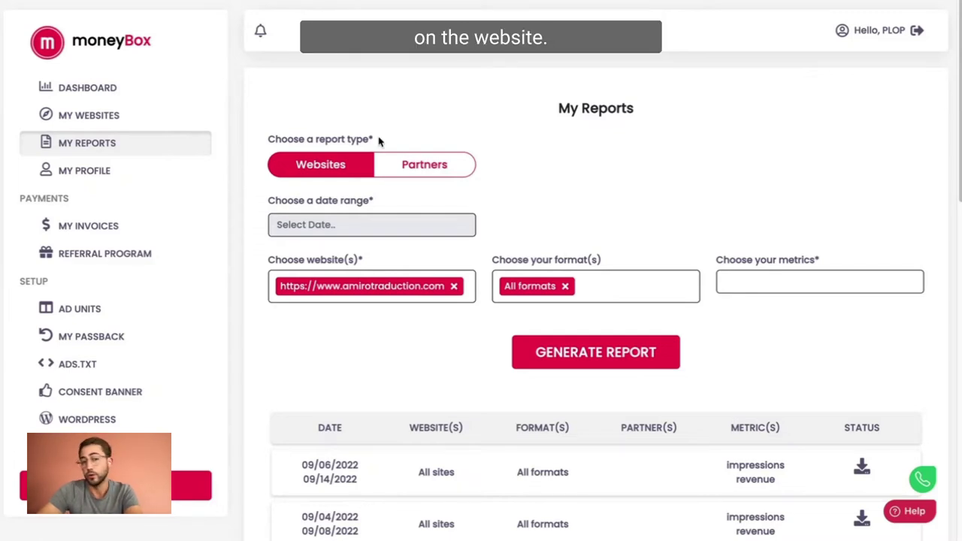
# - Set the report date range to September 1–30, 2022
pyautogui.click(288, 227)
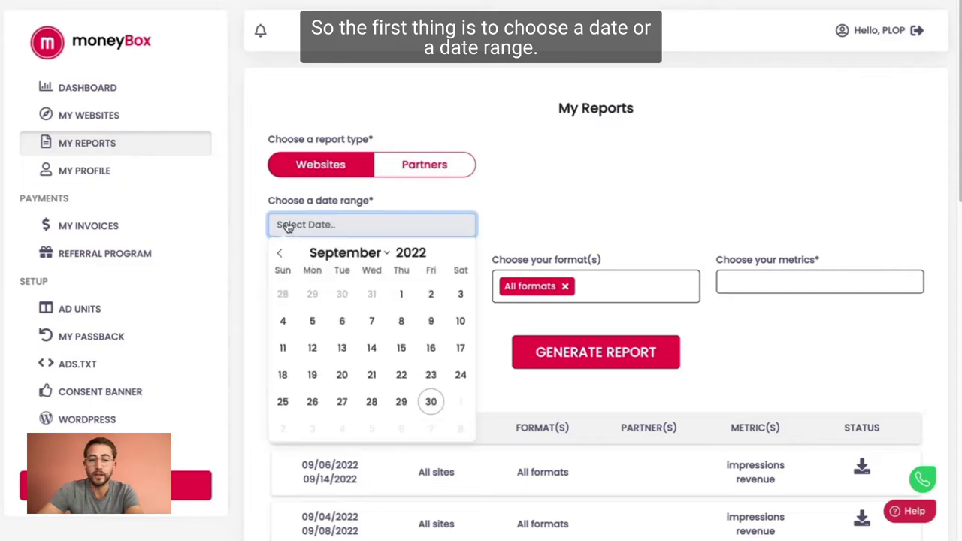
pyautogui.click(400, 293)
pyautogui.click(431, 401)
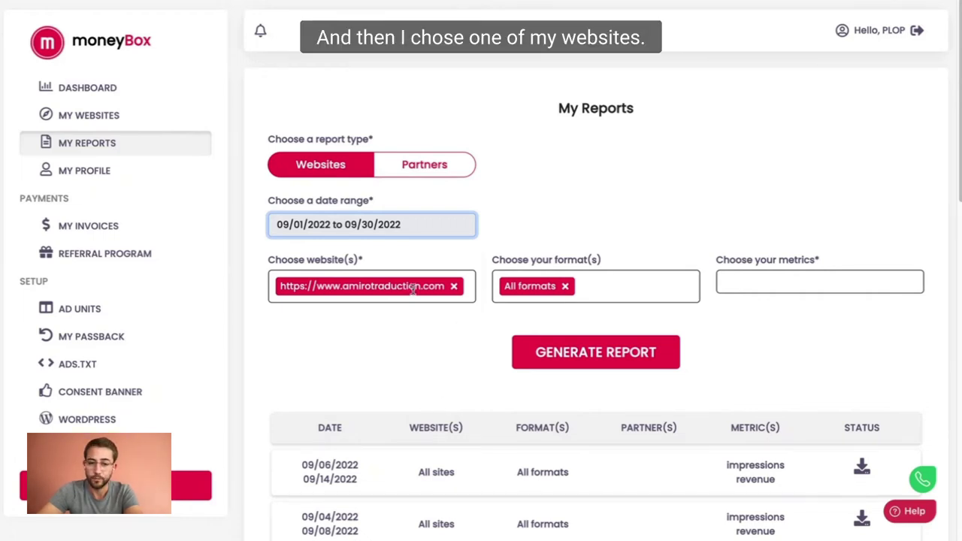
# - Review the ad formats list and leave 'All formats' selected
pyautogui.click(605, 291)
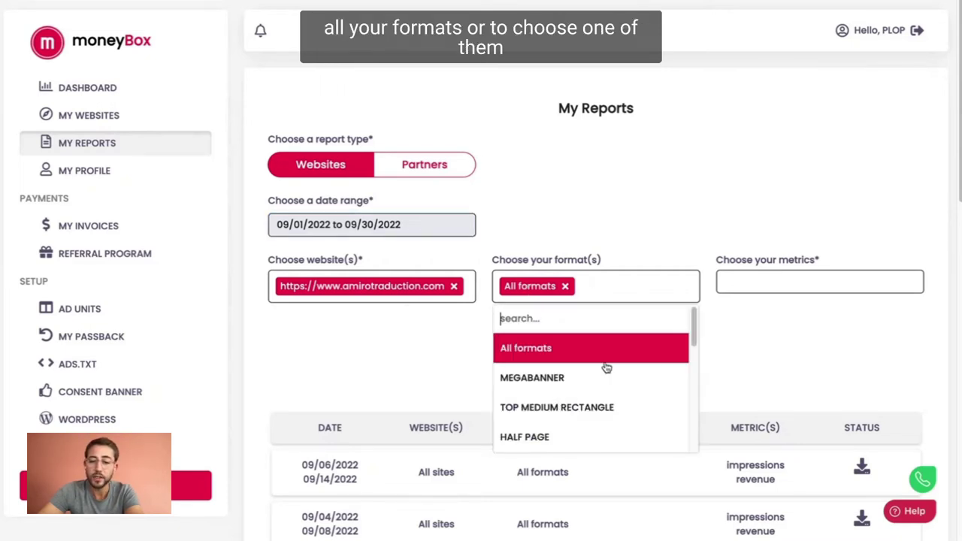
pyautogui.scroll(-1, 606, 367)
pyautogui.scroll(-6, 607, 367)
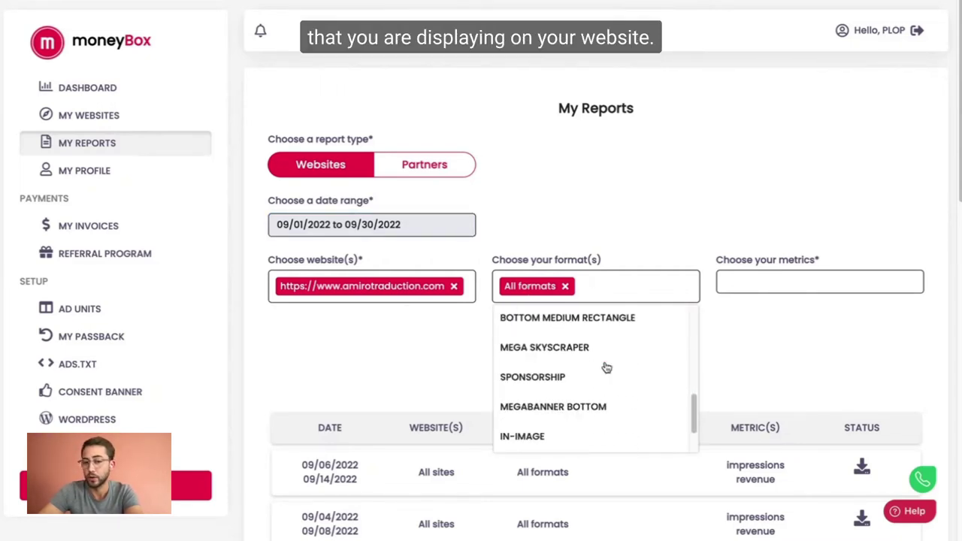
pyautogui.scroll(8, 606, 367)
pyautogui.click(710, 239)
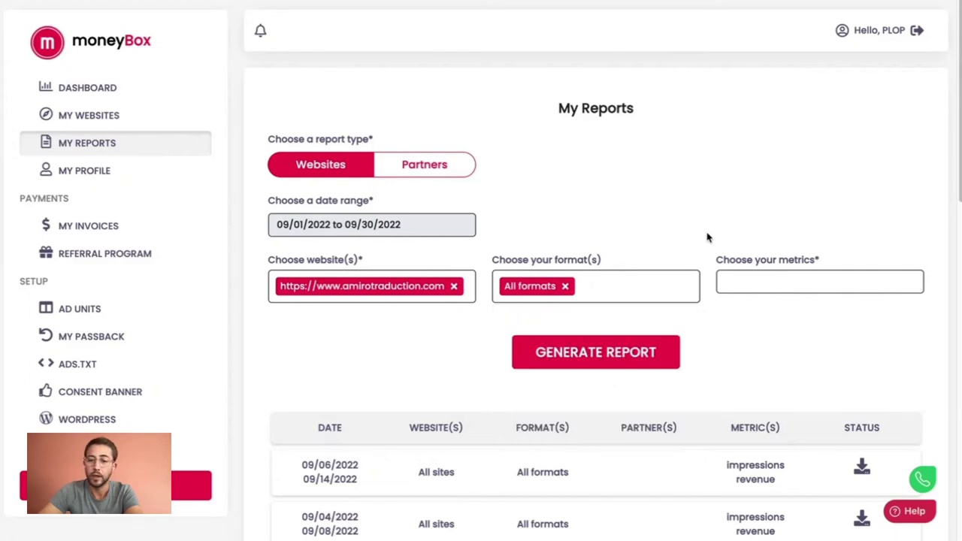
# - Choose Impressions and Revenue as metrics and generate the September 2022 website report
pyautogui.click(733, 285)
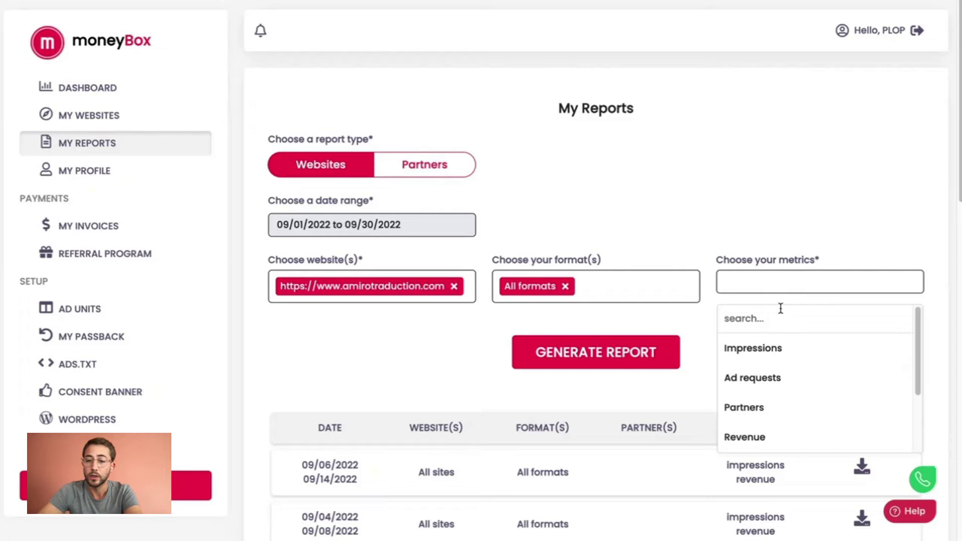
pyautogui.scroll(-1, 851, 383)
pyautogui.scroll(1, 851, 383)
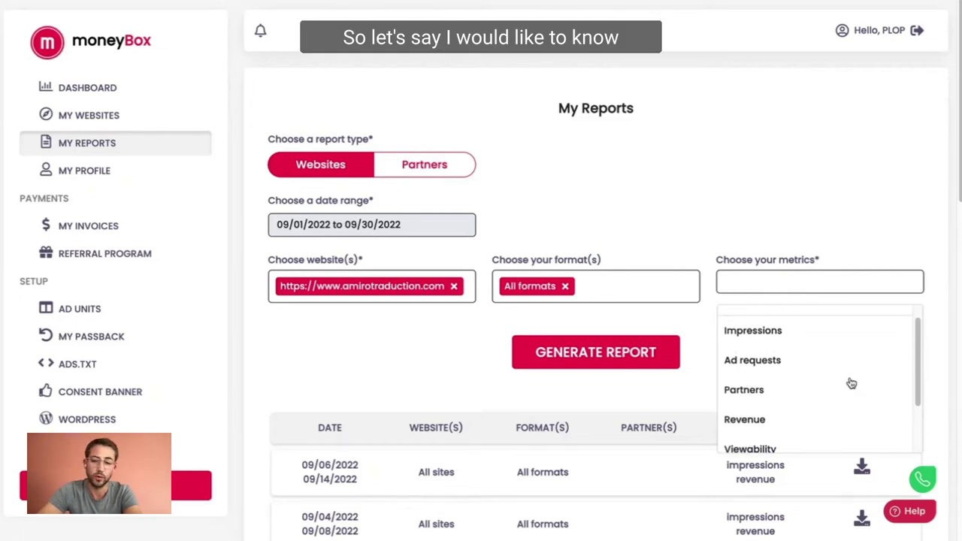
pyautogui.click(784, 335)
pyautogui.click(852, 286)
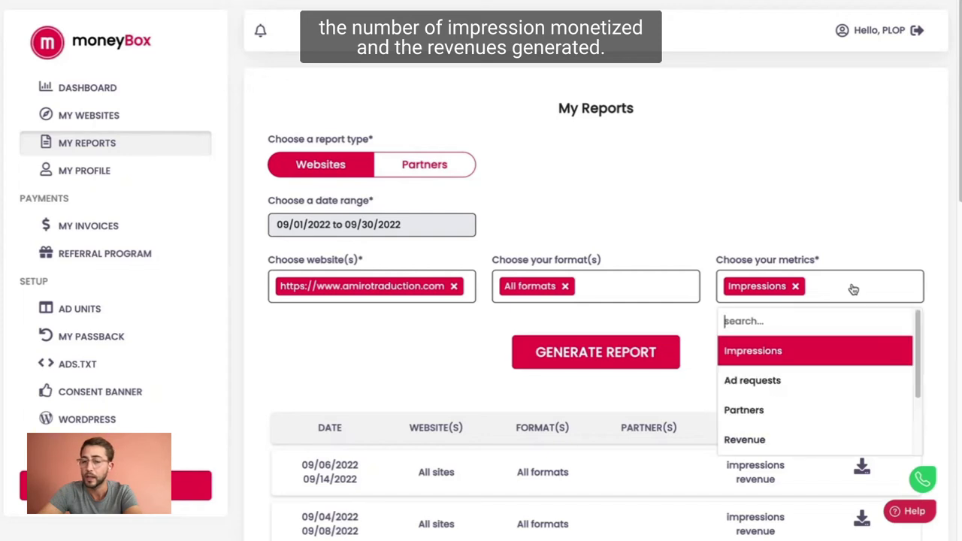
pyautogui.scroll(-1, 814, 373)
pyautogui.click(744, 396)
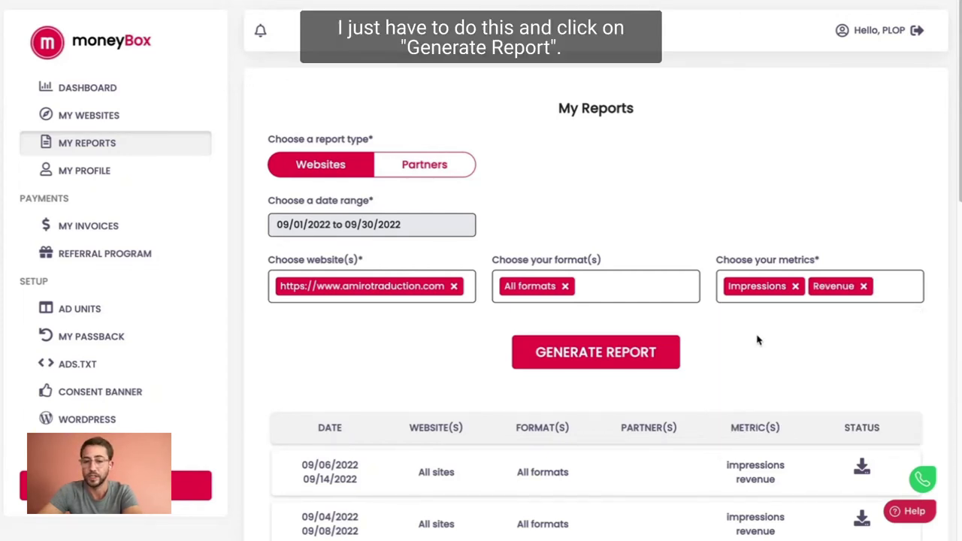
pyautogui.click(577, 358)
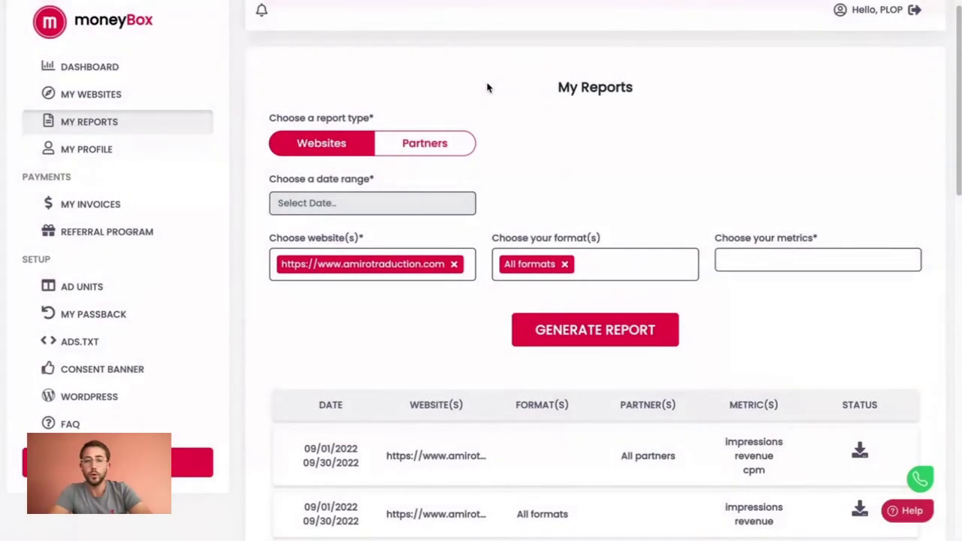
# - Switch the report type to Partners with dates 09/01/2022 to 09/30/2022
pyautogui.click(410, 145)
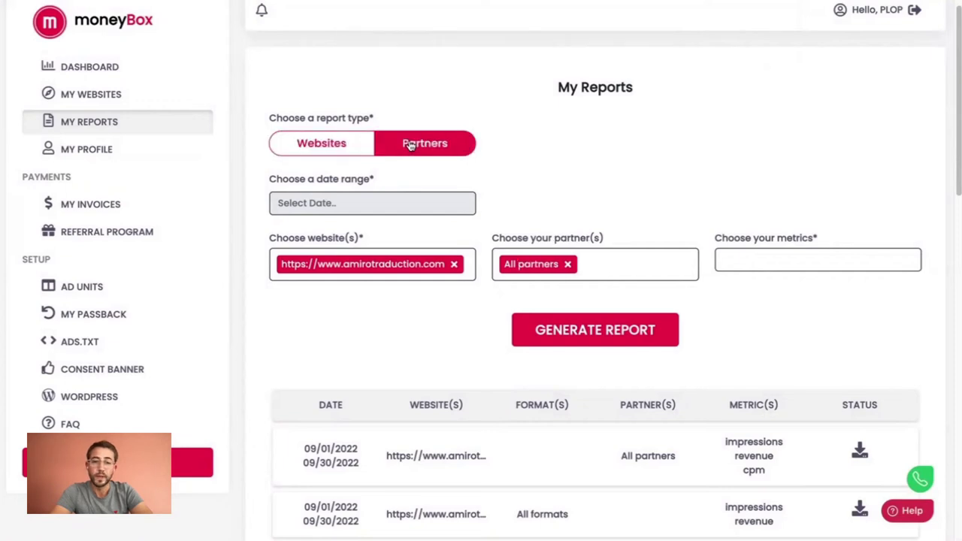
pyautogui.click(318, 205)
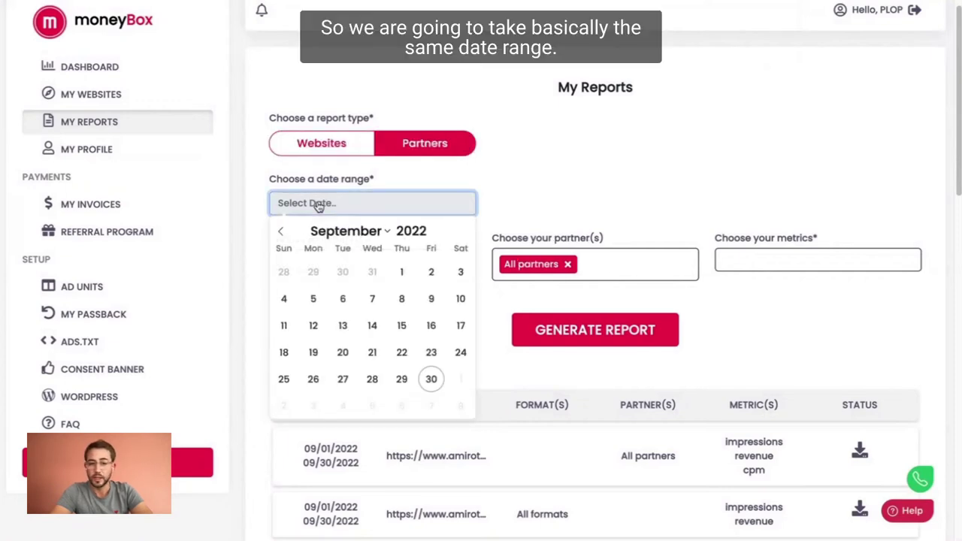
pyautogui.click(401, 272)
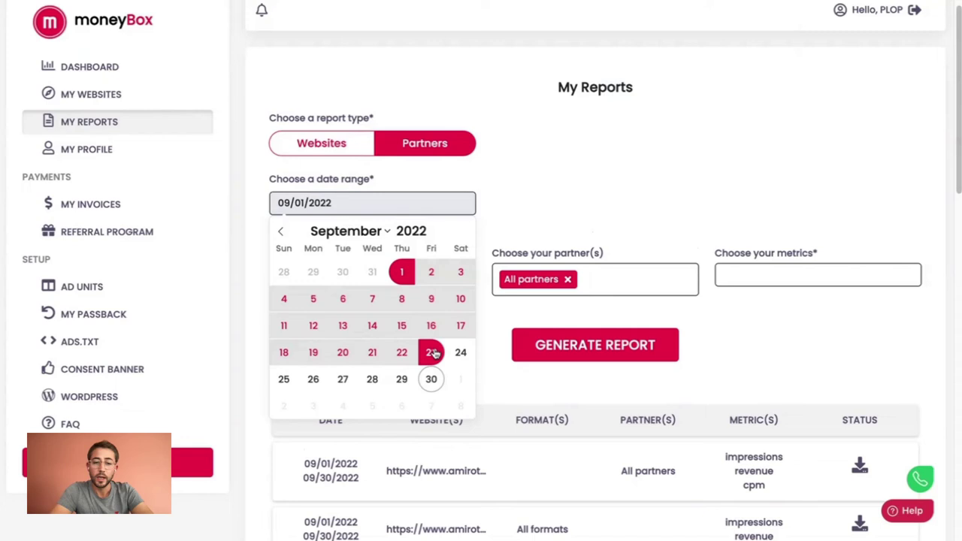
pyautogui.click(431, 379)
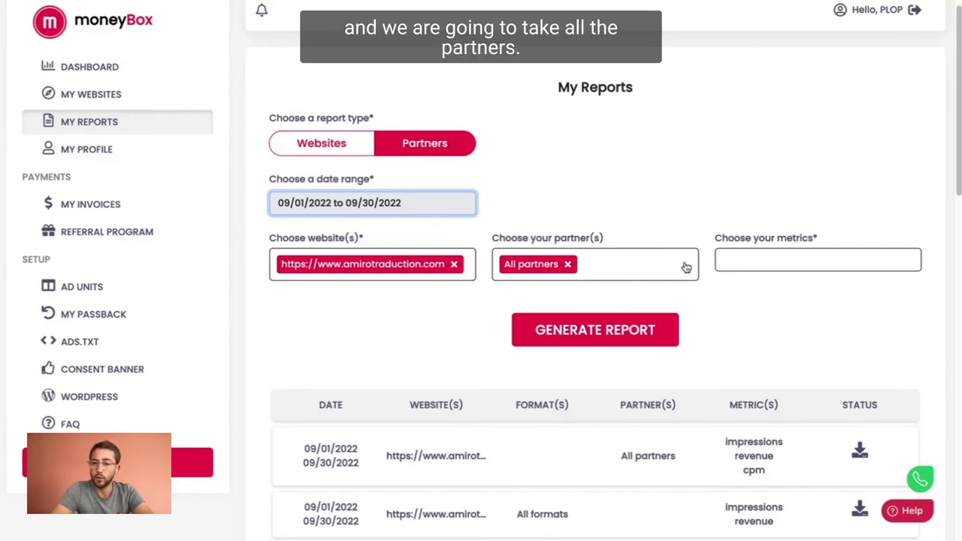
# - Add Partners and Impressions to the report's metrics
pyautogui.click(750, 261)
pyautogui.scroll(-2, 816, 365)
pyautogui.scroll(-1, 815, 365)
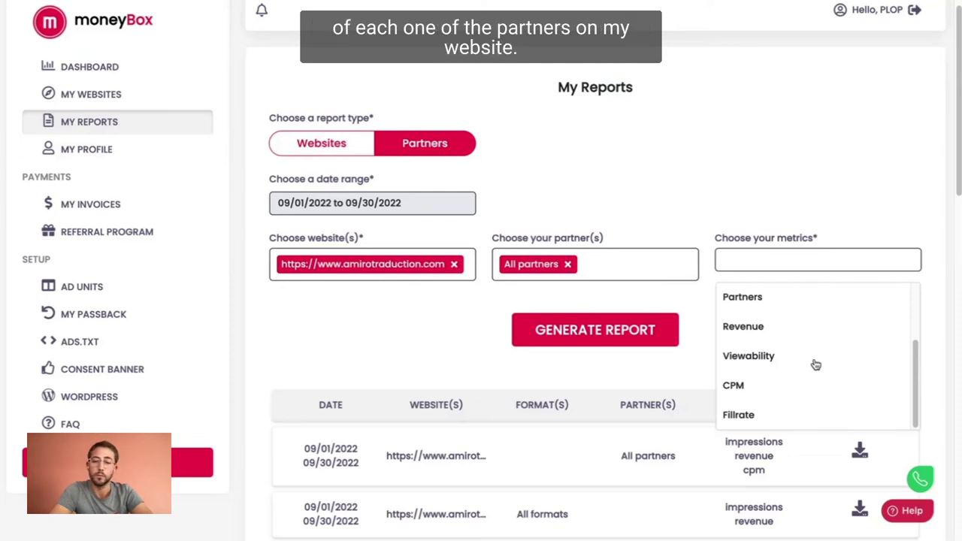
pyautogui.scroll(3, 815, 365)
pyautogui.scroll(-1, 818, 358)
pyautogui.scroll(-1, 819, 358)
pyautogui.scroll(-2, 819, 357)
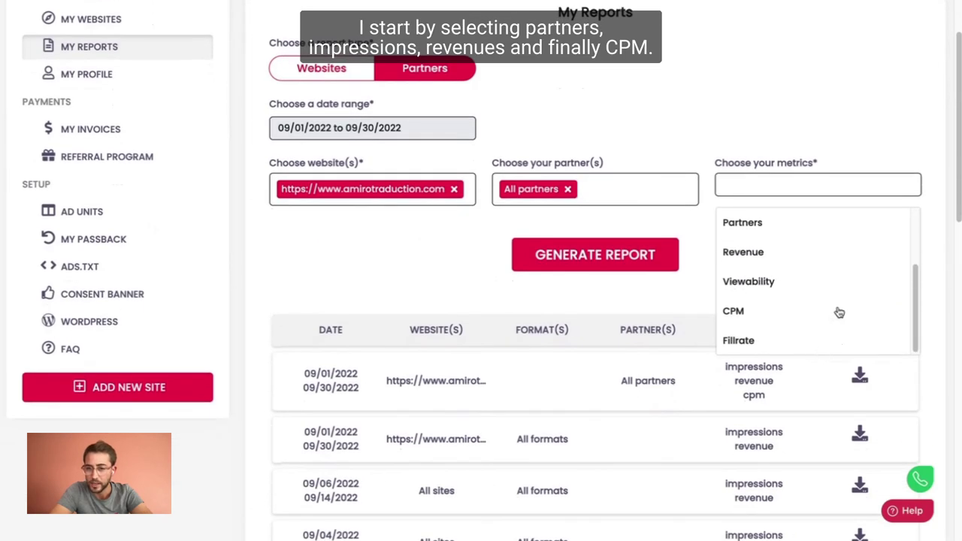
pyautogui.scroll(1, 839, 312)
pyautogui.click(741, 241)
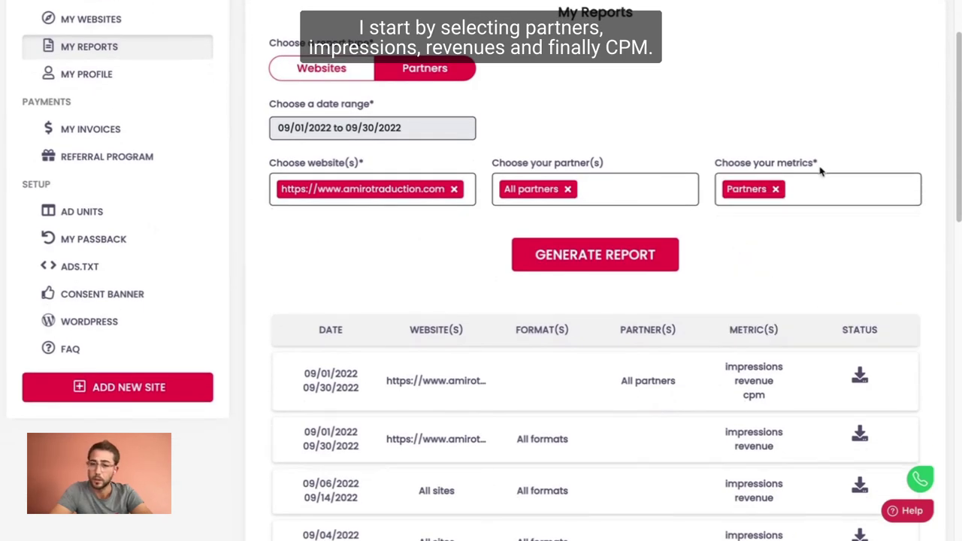
pyautogui.click(807, 189)
pyautogui.click(774, 263)
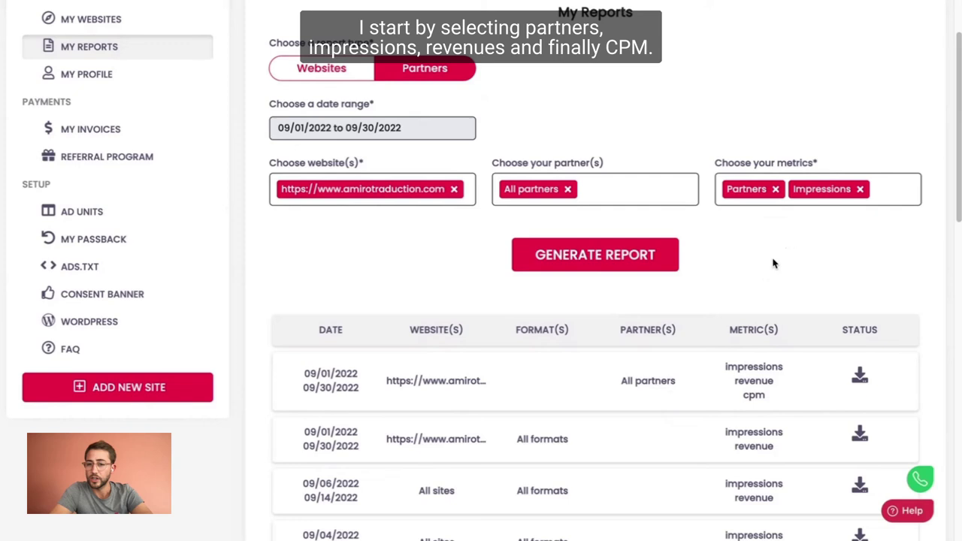
# - Add Revenue and CPM to the report's metrics
pyautogui.click(884, 188)
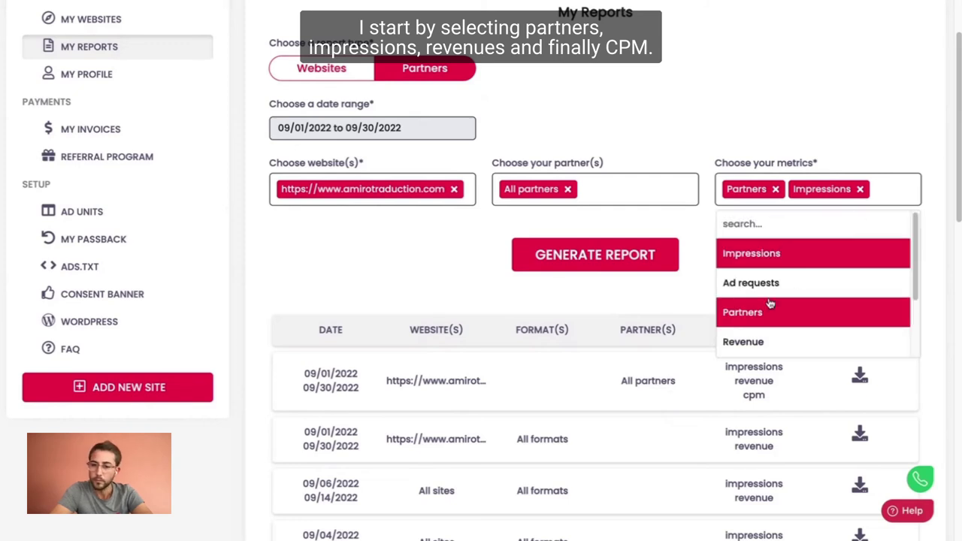
pyautogui.scroll(-1, 769, 302)
pyautogui.click(767, 302)
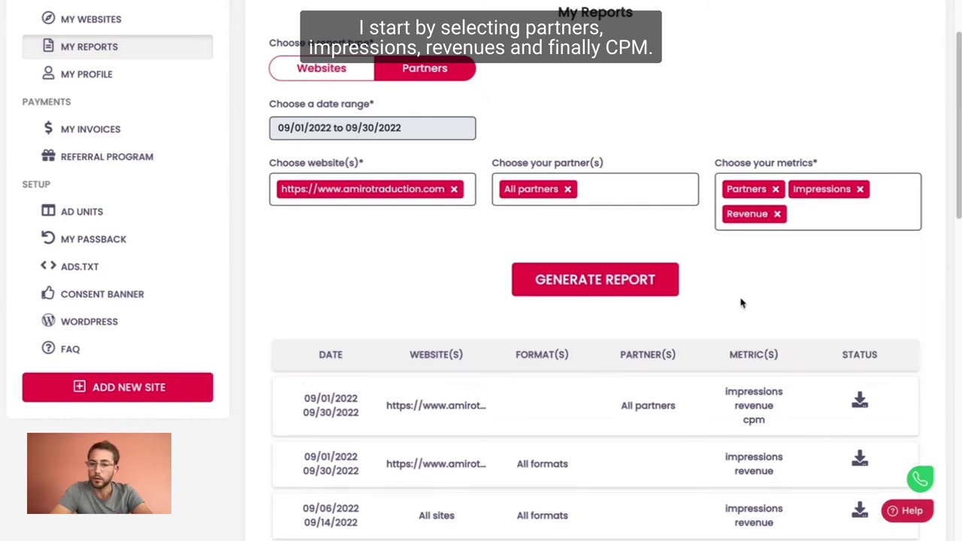
pyautogui.click(815, 224)
pyautogui.scroll(-2, 764, 316)
pyautogui.click(735, 347)
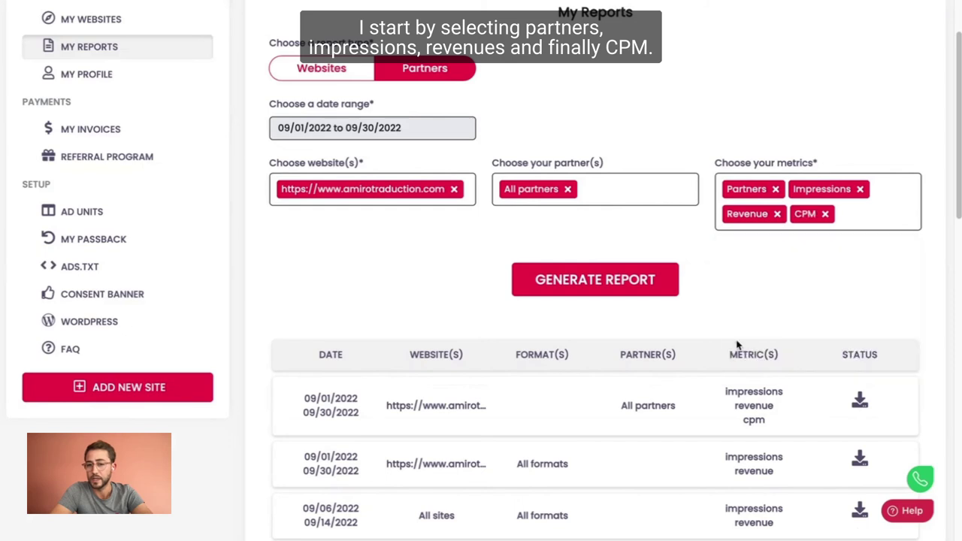
# - Generate the September 2022 partners report
pyautogui.click(582, 282)
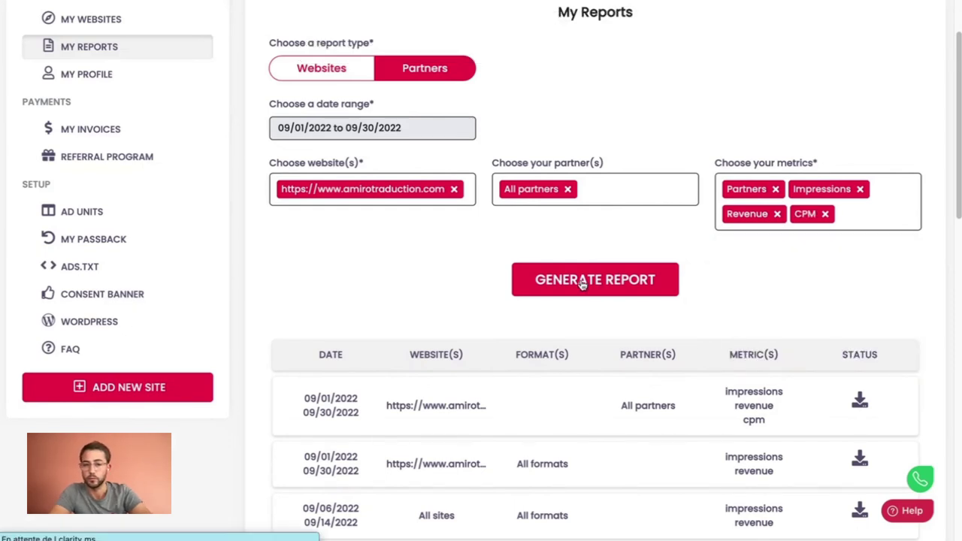